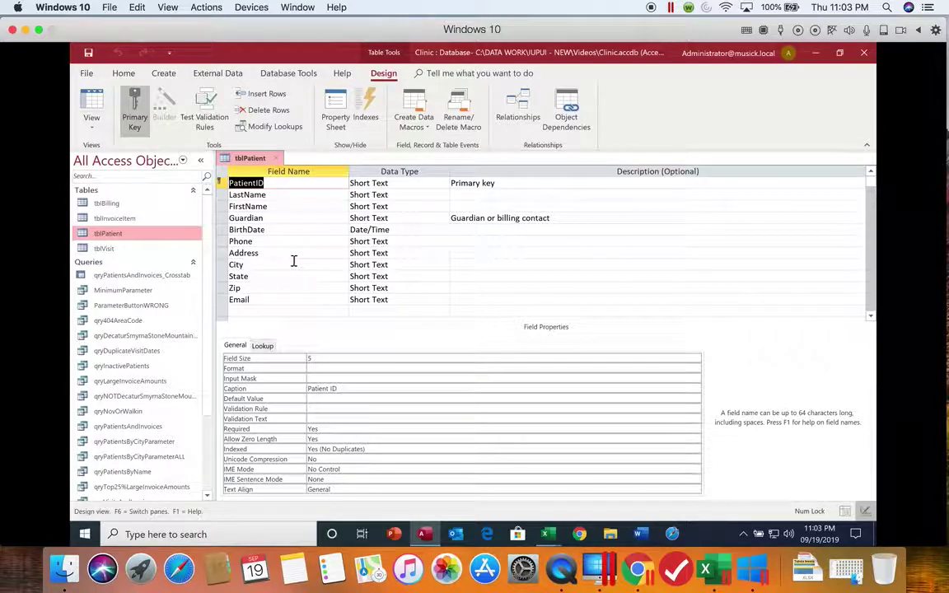
Start the Input Mask Wizard for the Phone field of tblPatient and choose the Phone Number mask
left_click(256, 242)
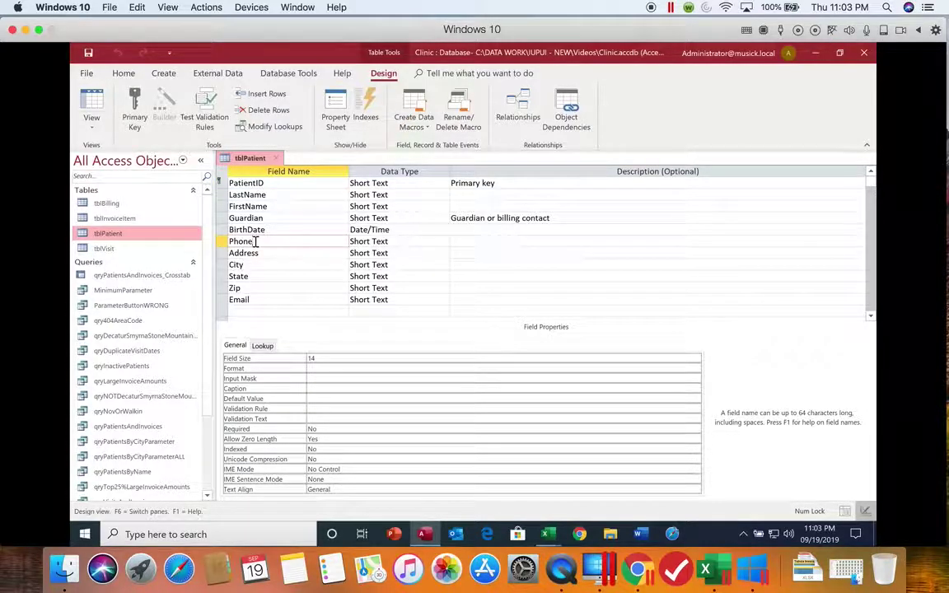
left_click(313, 378)
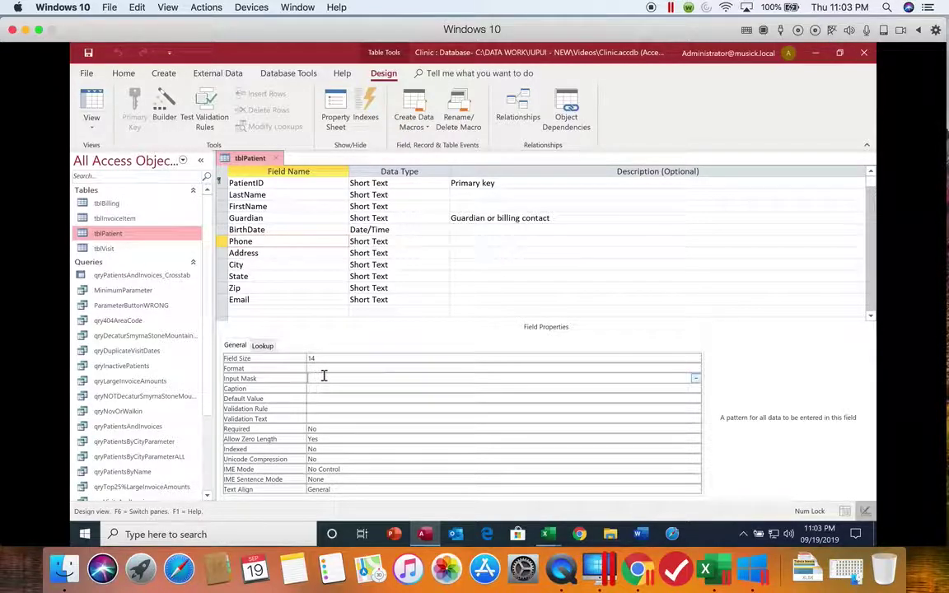
left_click(696, 379)
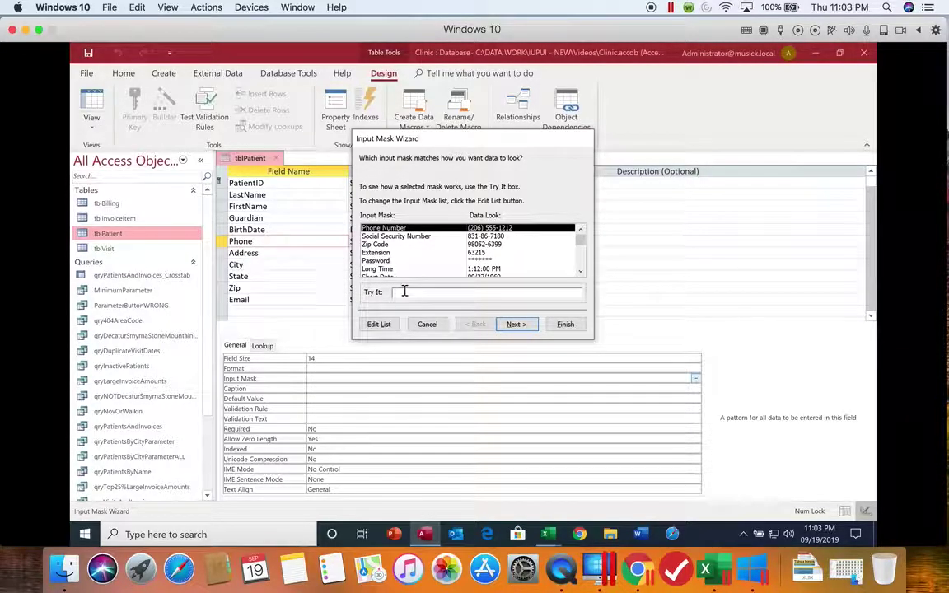
left_click(435, 231)
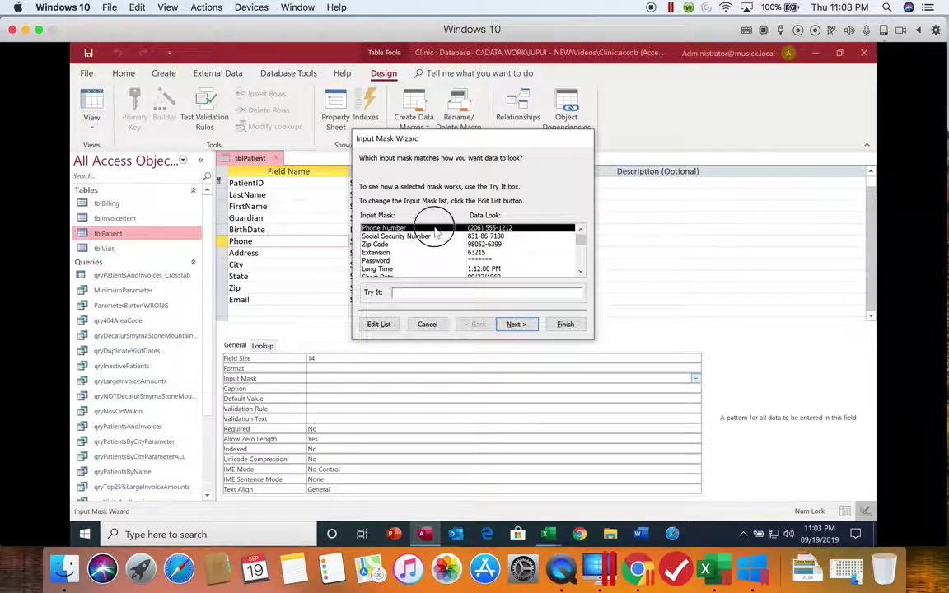
left_click(515, 324)
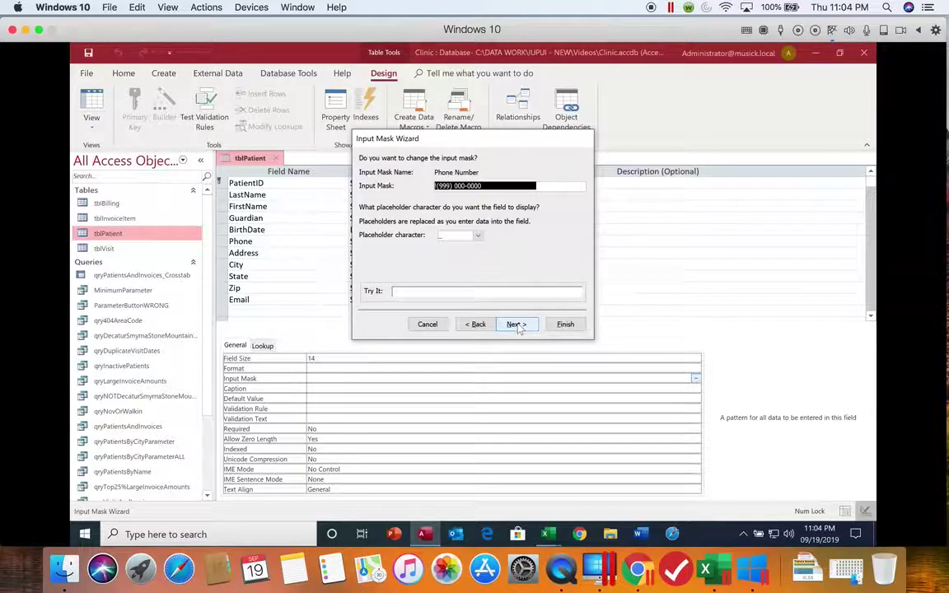
Complete the Phone input mask with the underscore as placeholder character and the data stored without the mask's symbols
left_click(478, 238)
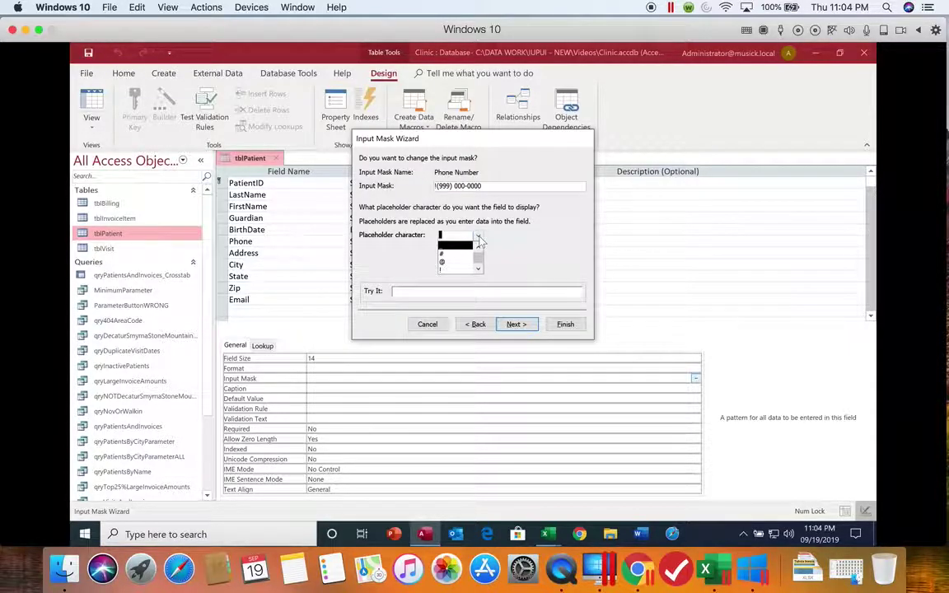
left_click(466, 254)
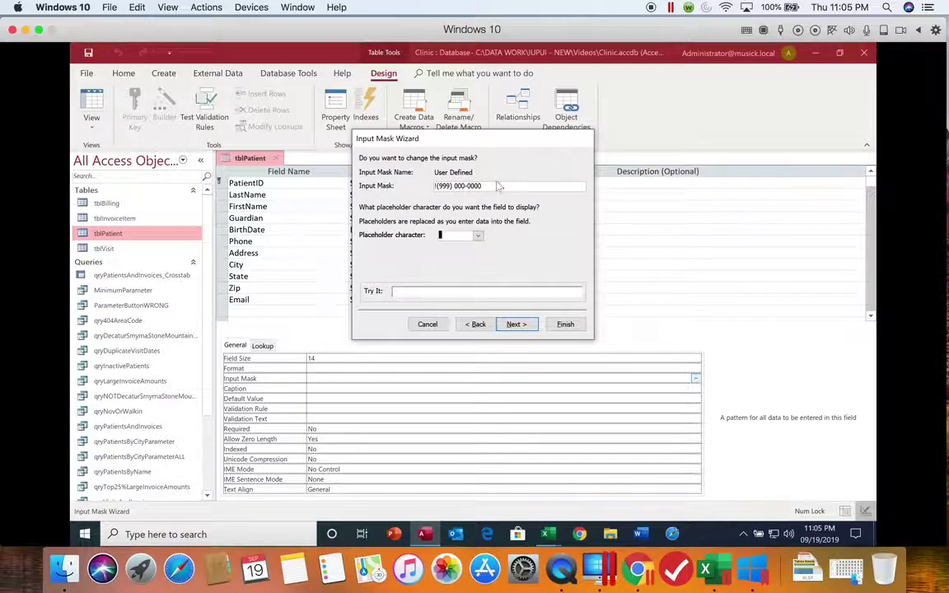
left_click(476, 236)
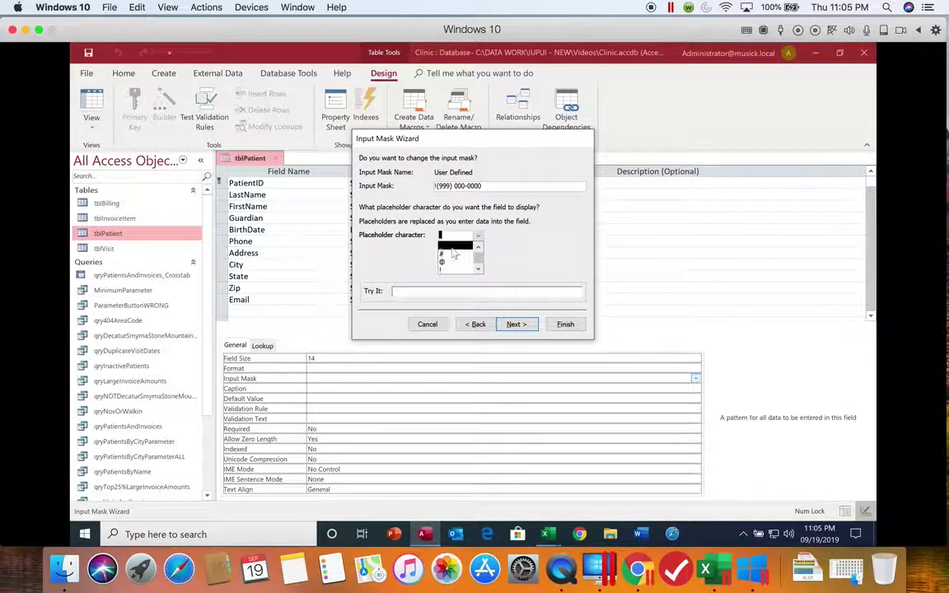
left_click(462, 251)
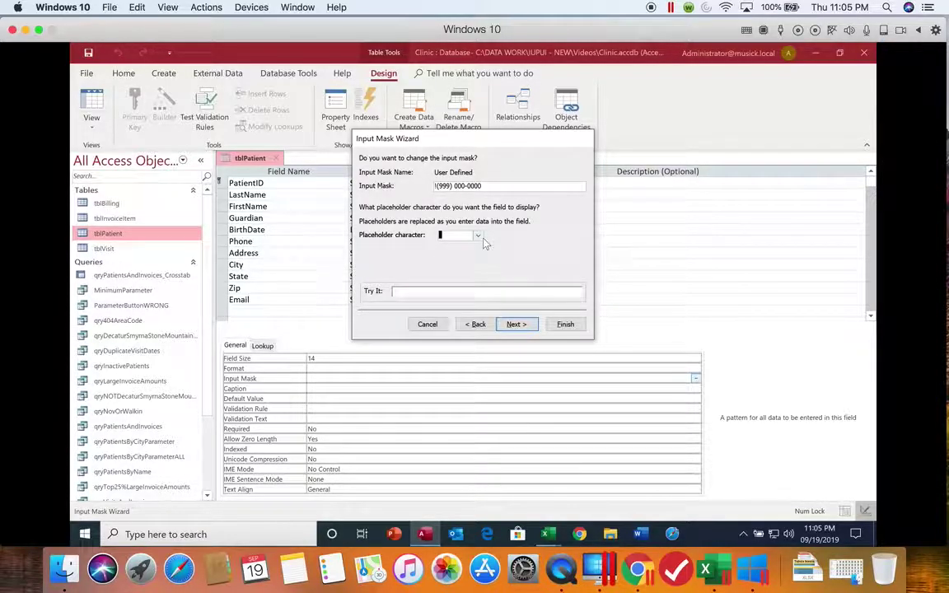
left_click(515, 325)
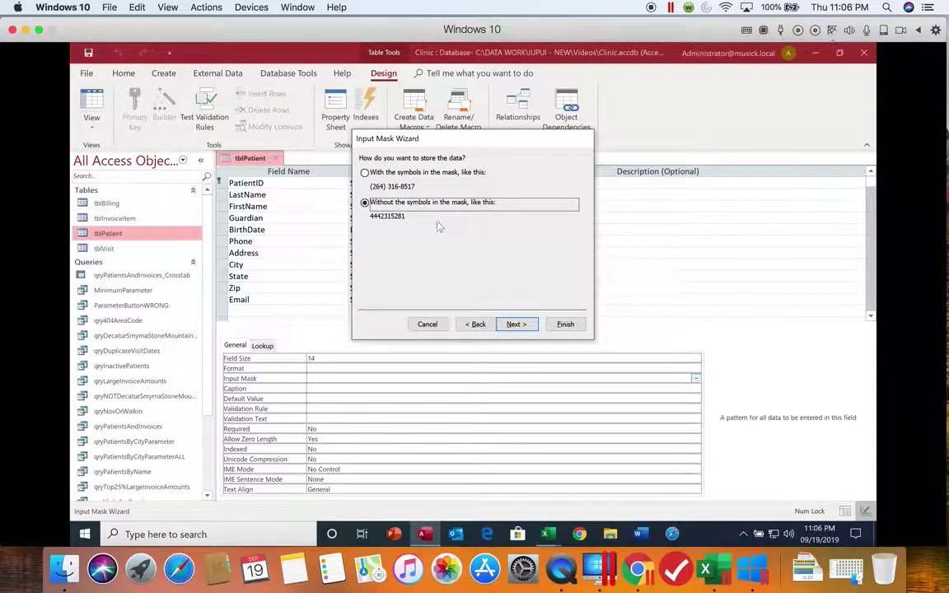
left_click(522, 327)
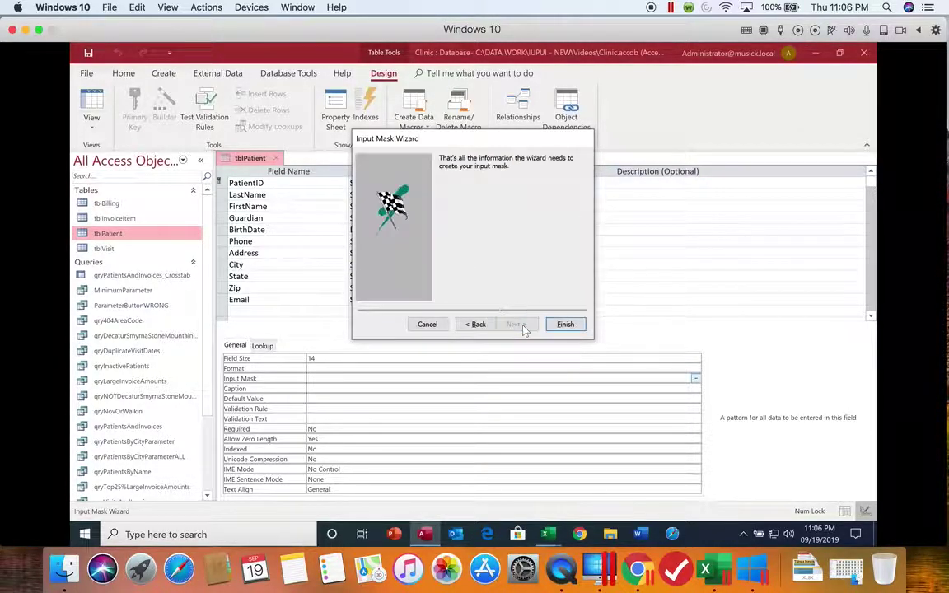
left_click(565, 324)
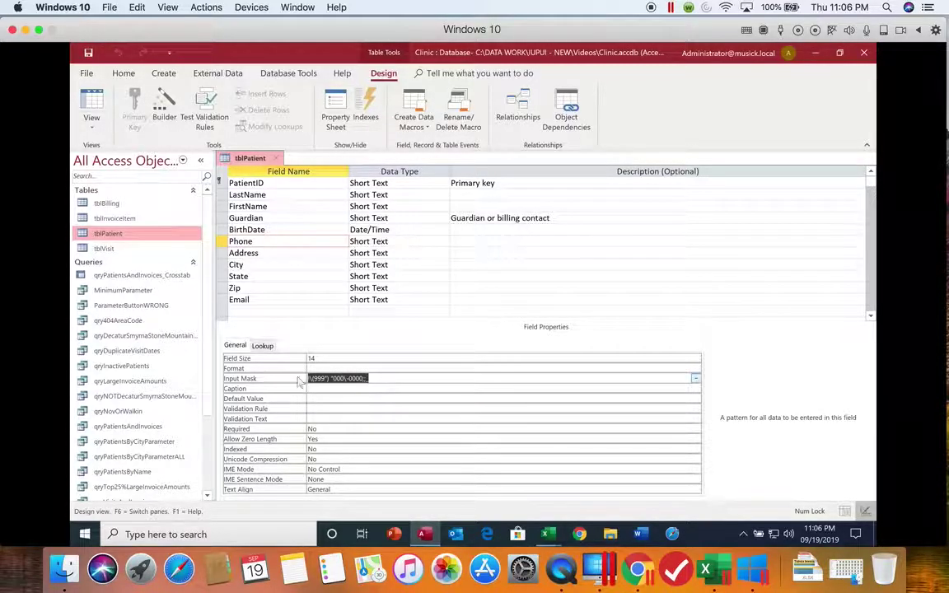
left_click(400, 378)
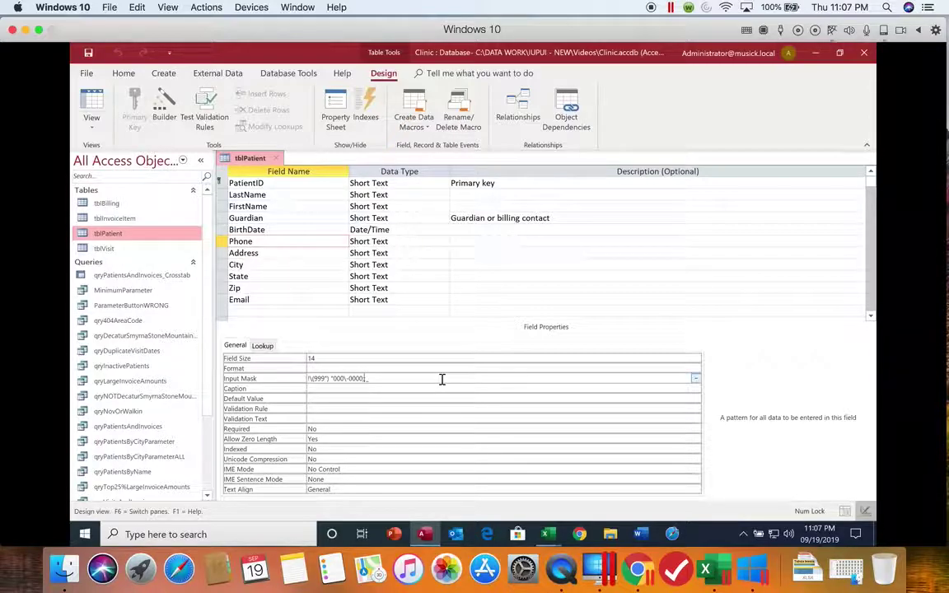
left_click(390, 382)
Save tblPatient while switching it to Datasheet View, and widen the Phone column to fit the full phone numbers
left_click(98, 129)
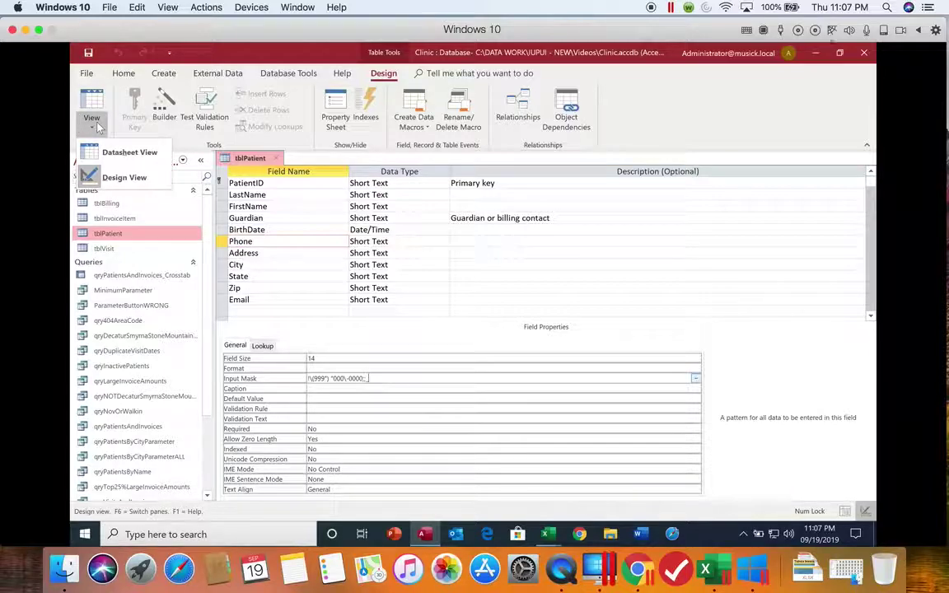
left_click(102, 152)
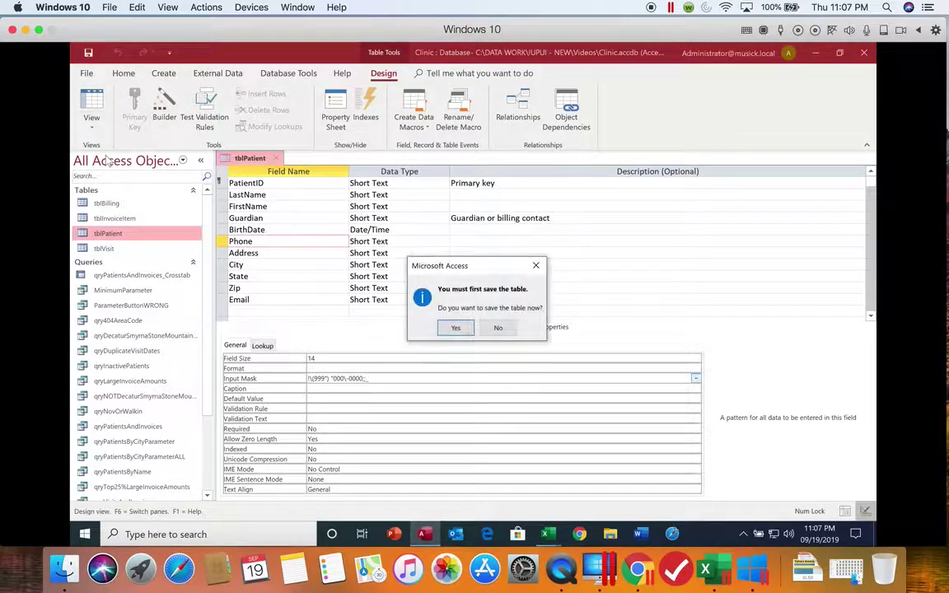
left_click(456, 329)
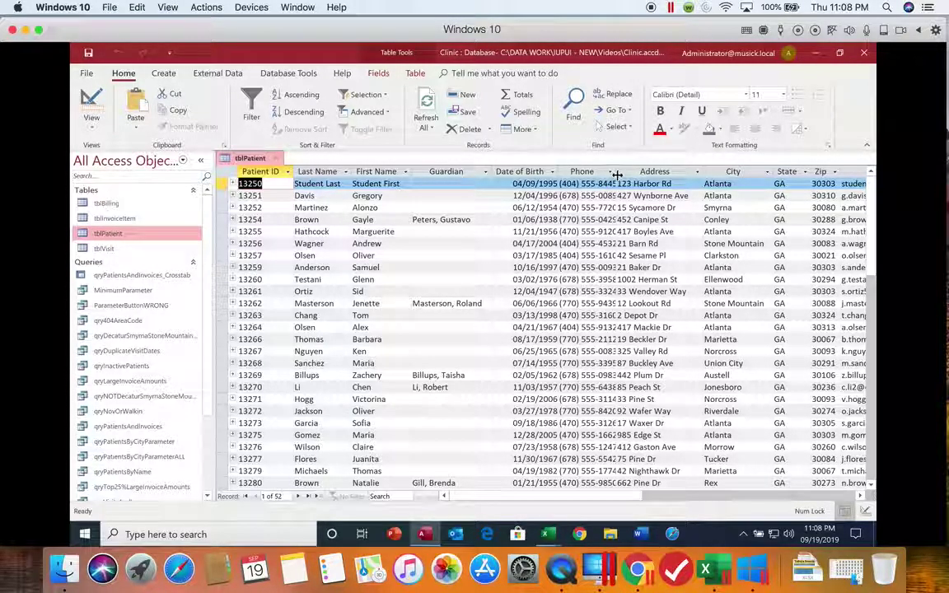
left_click_drag(610, 171, 619, 171)
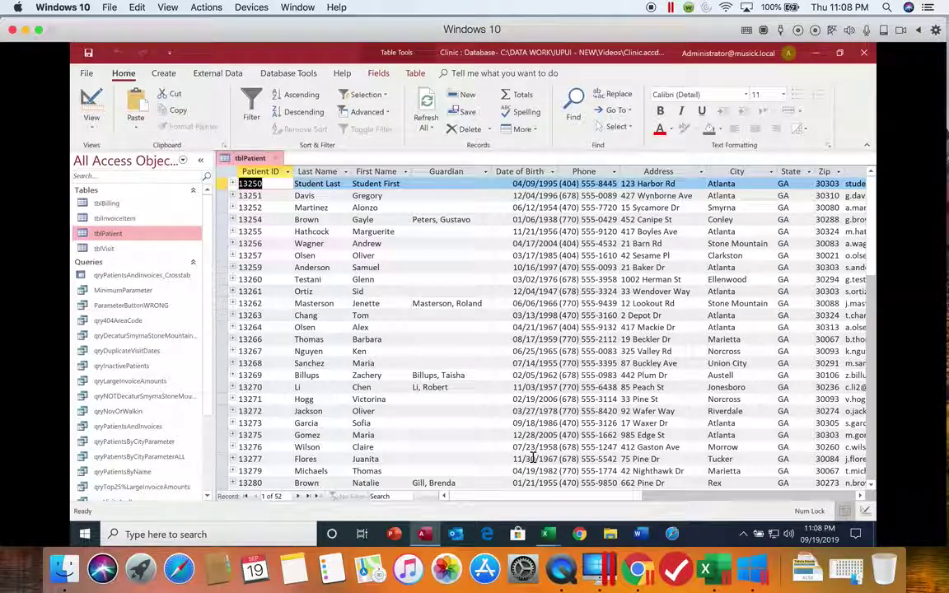
Return tblPatient to Design View and change the Phone field's input mask to !000\-000\-0000;;_
left_click(92, 117)
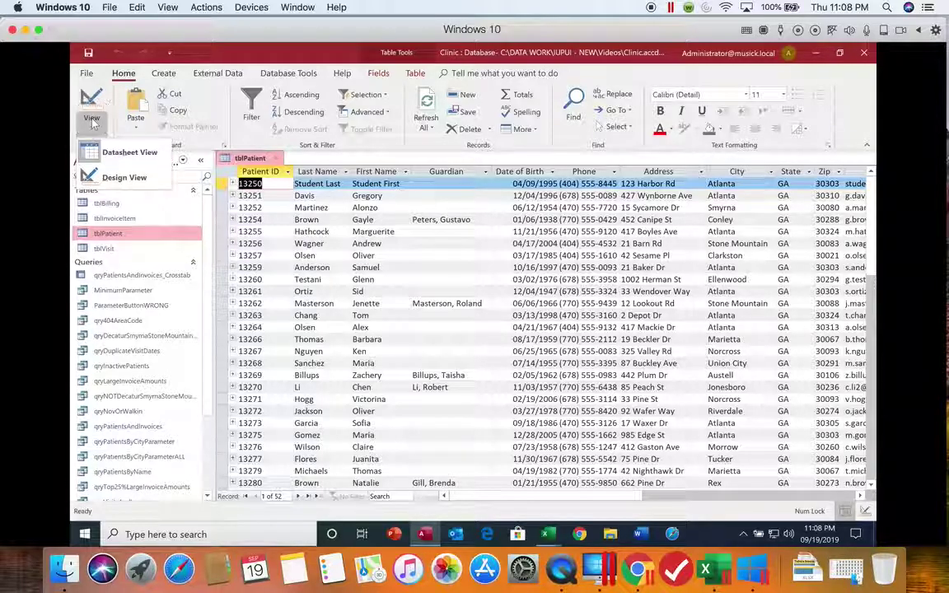
left_click(121, 180)
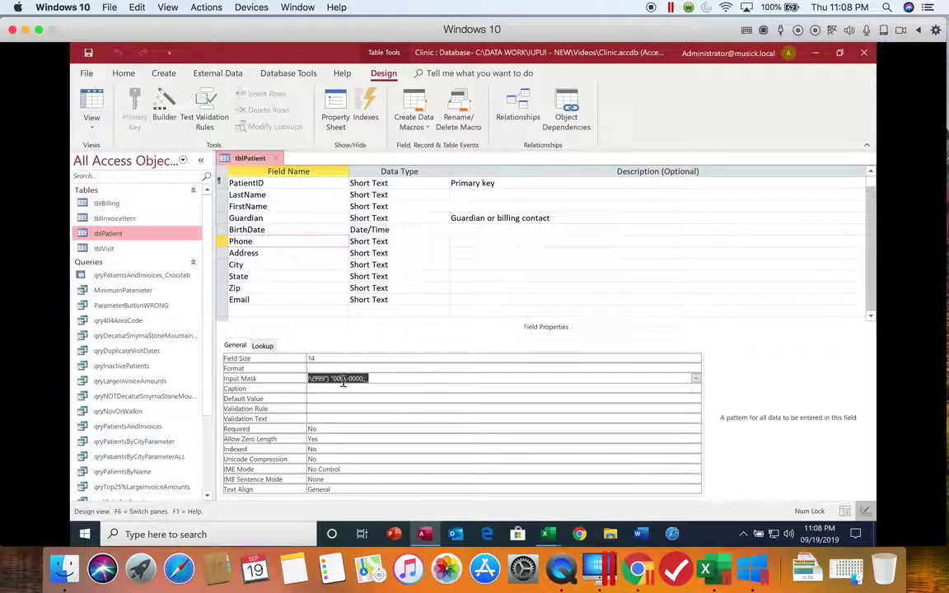
left_click(314, 377)
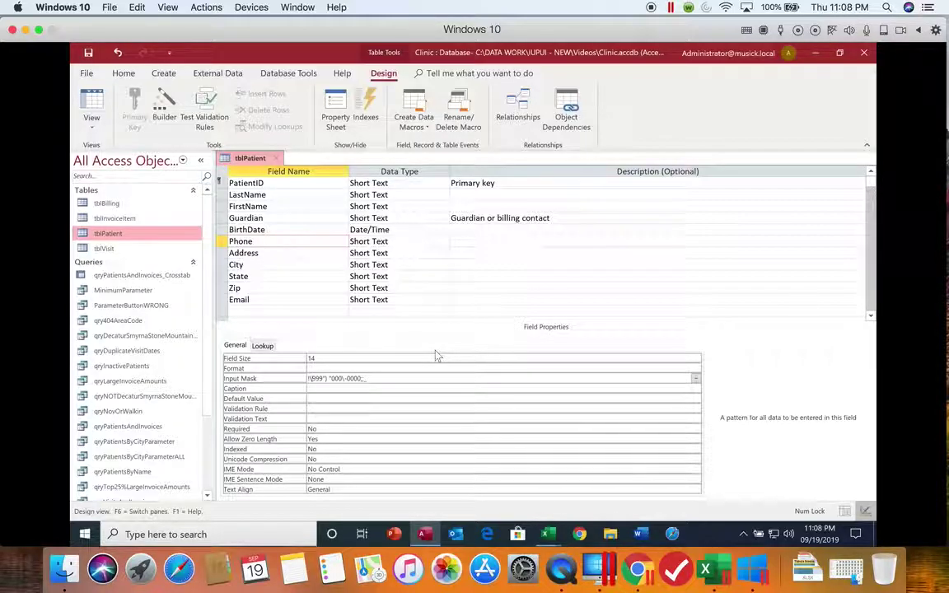
key("BackSpace")
left_click(317, 378)
double_click(317, 378)
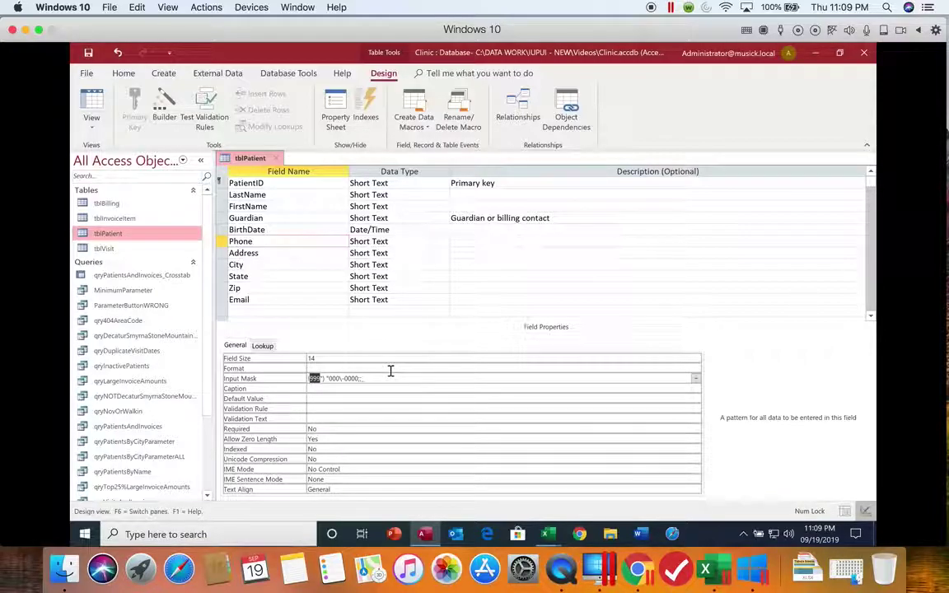
type("000")
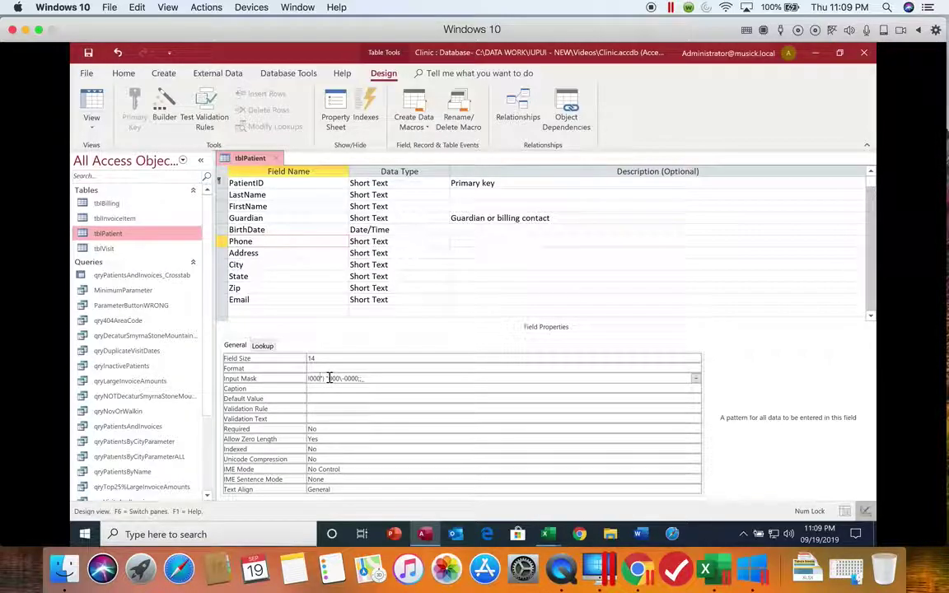
left_click_drag(330, 378, 323, 378)
type("\\")
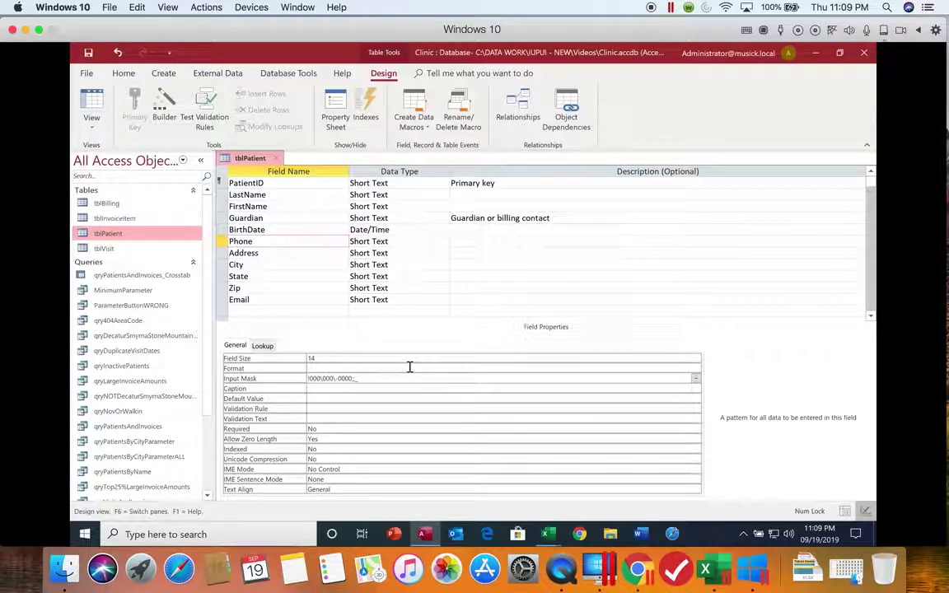
type("-")
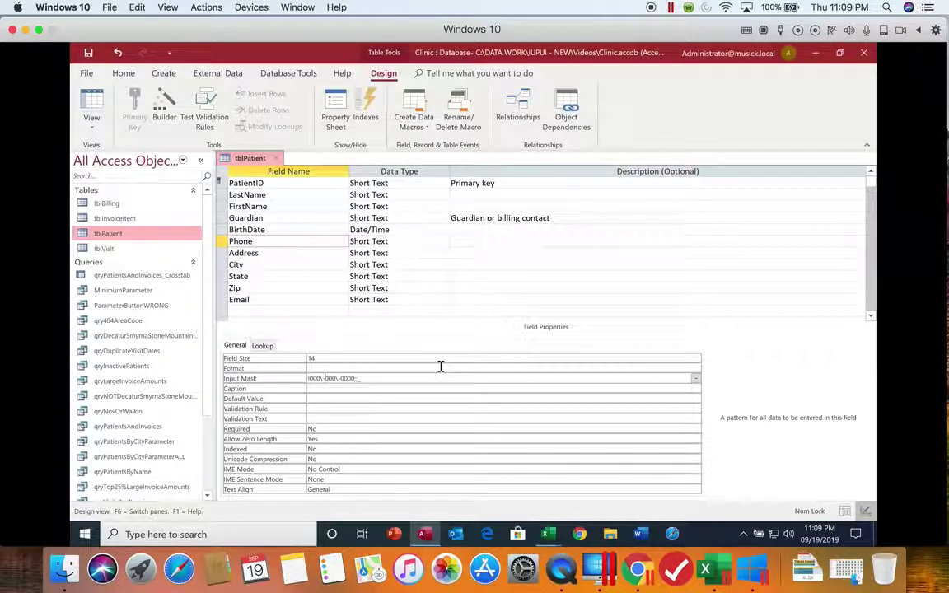
key("Return")
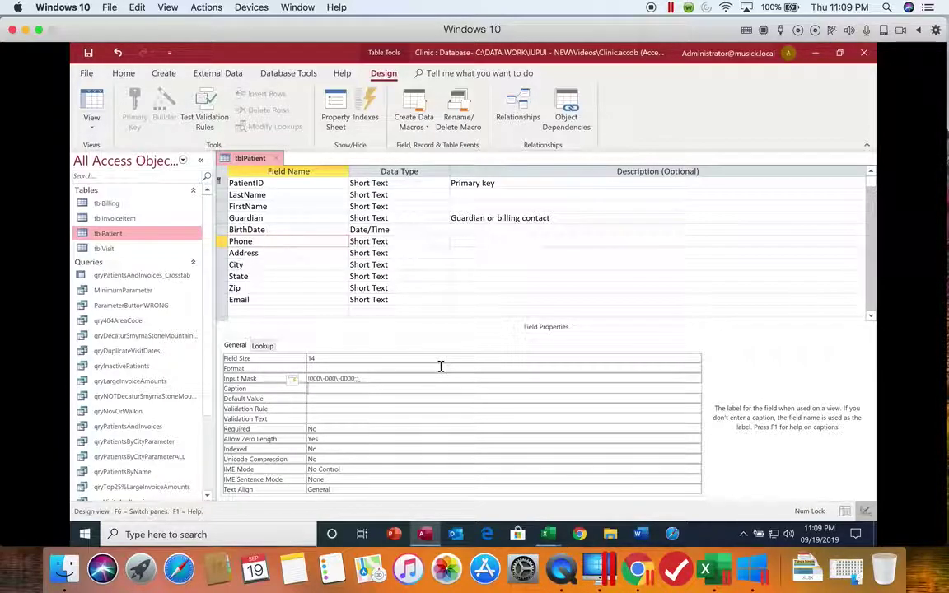
Update the Phone input mask everywhere the field is used, applying it to the form frmPatient
left_click(296, 382)
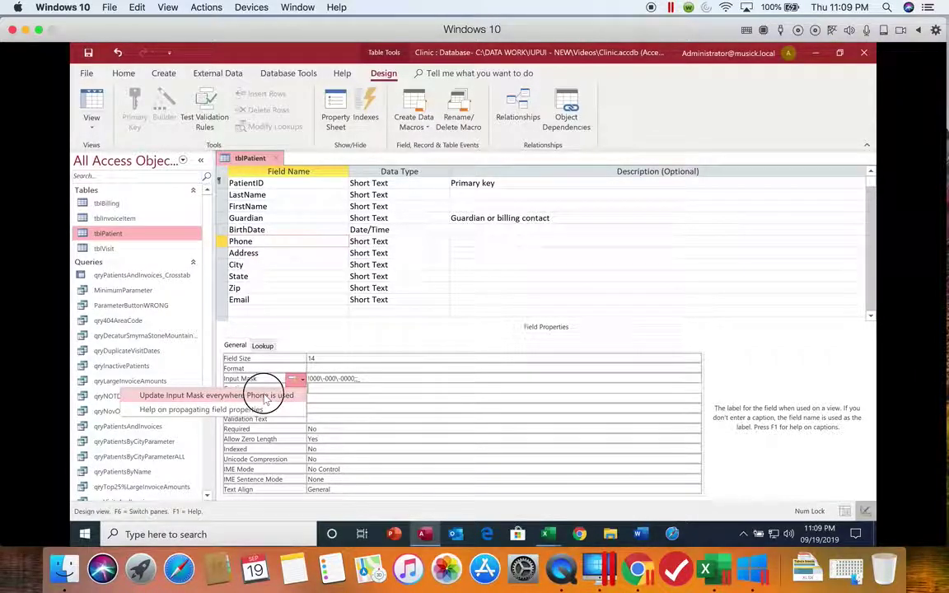
left_click(262, 395)
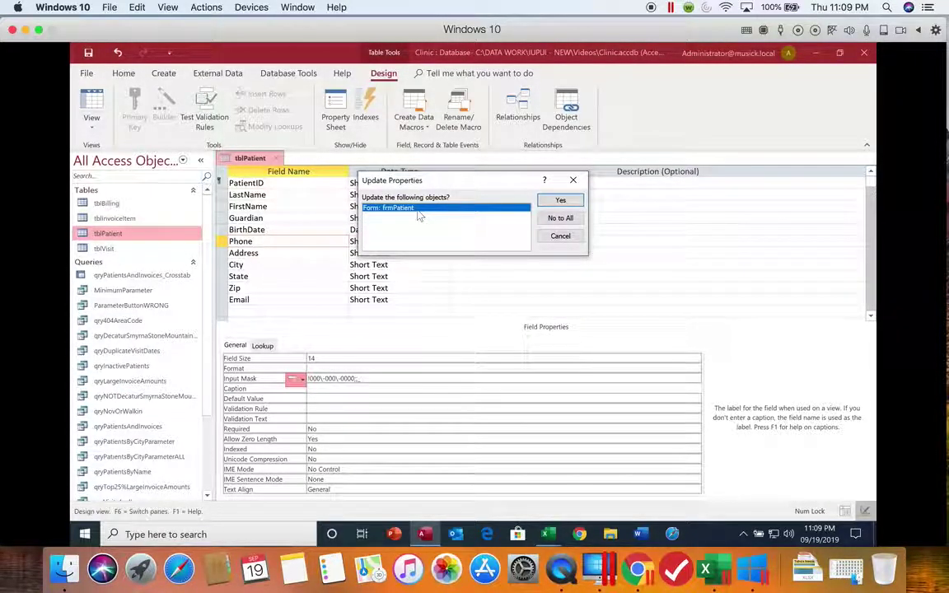
left_click(561, 202)
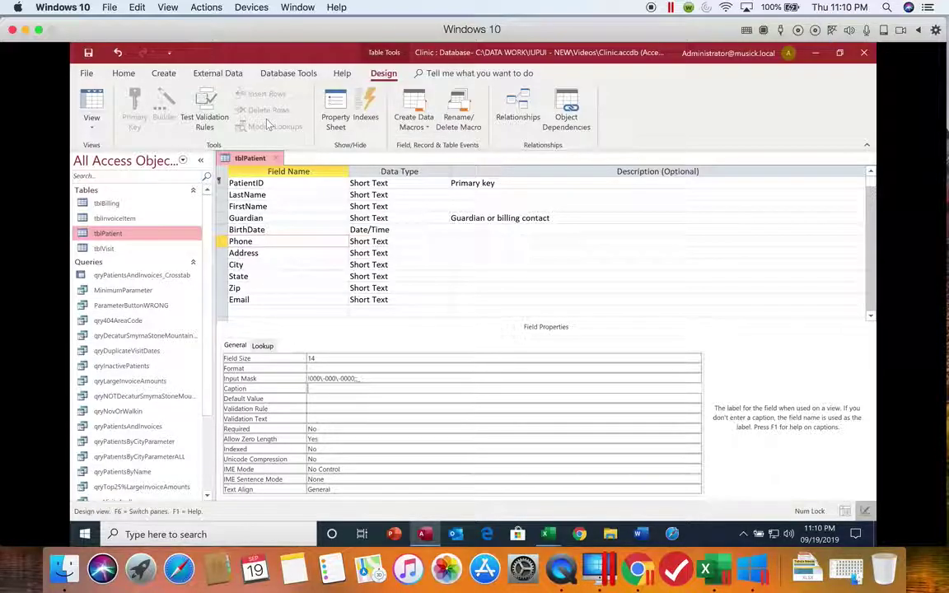
Save tblPatient while switching it to Datasheet View to check the phone numbers, and close the table
left_click(92, 121)
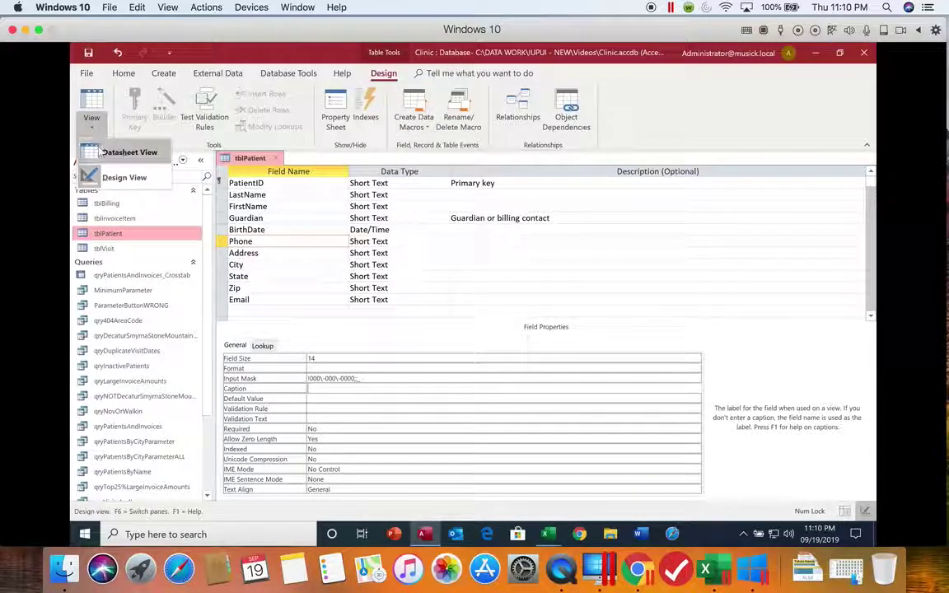
left_click(100, 152)
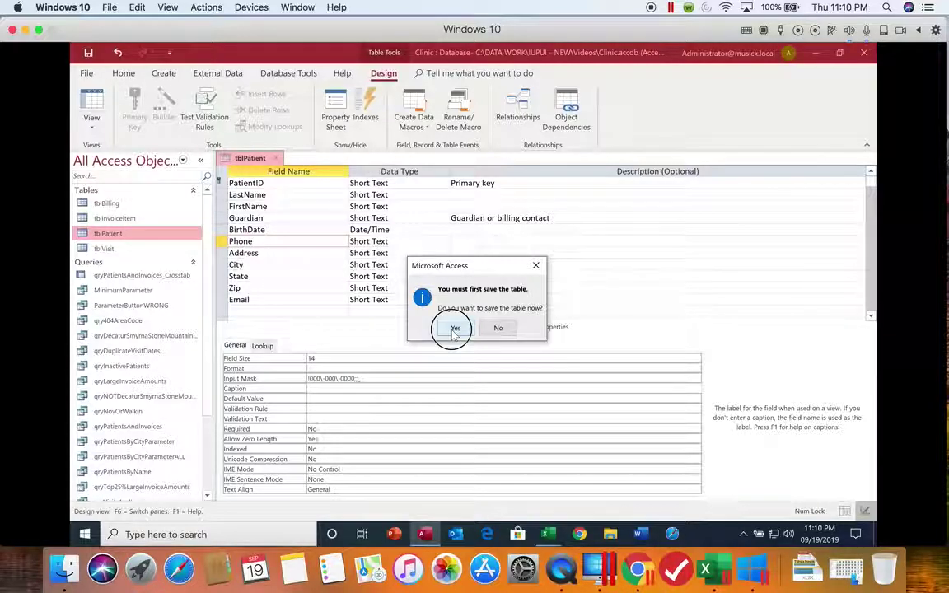
left_click(455, 329)
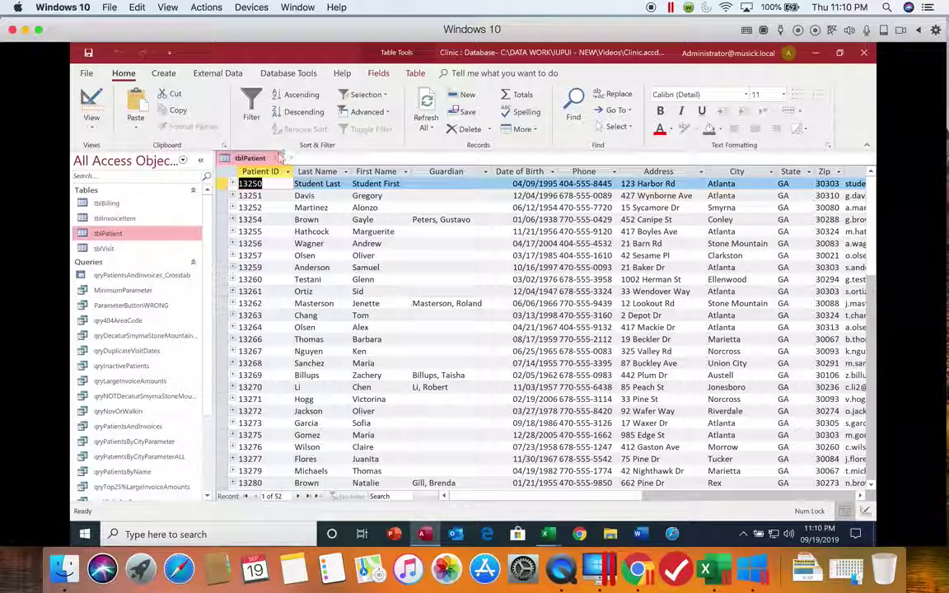
left_click(278, 159)
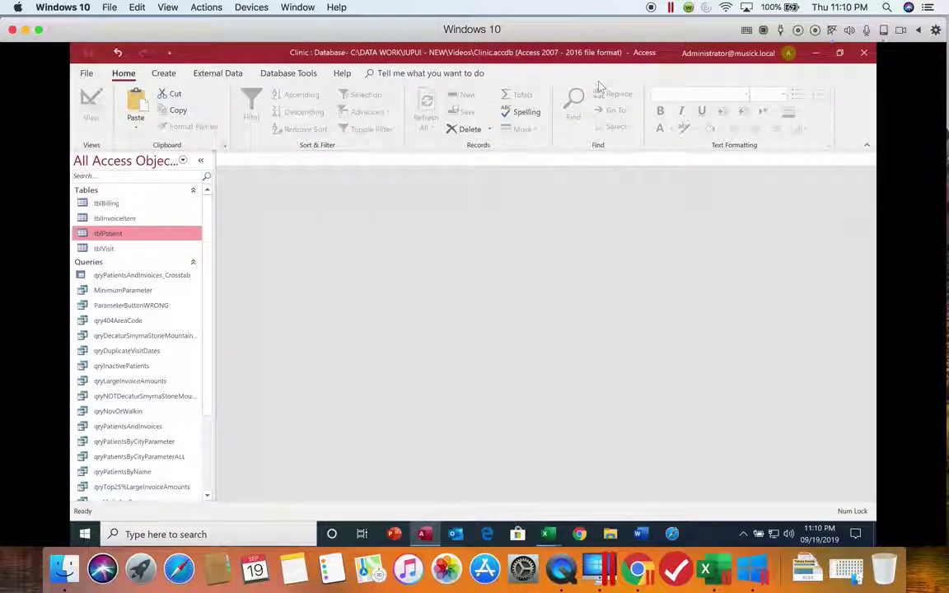